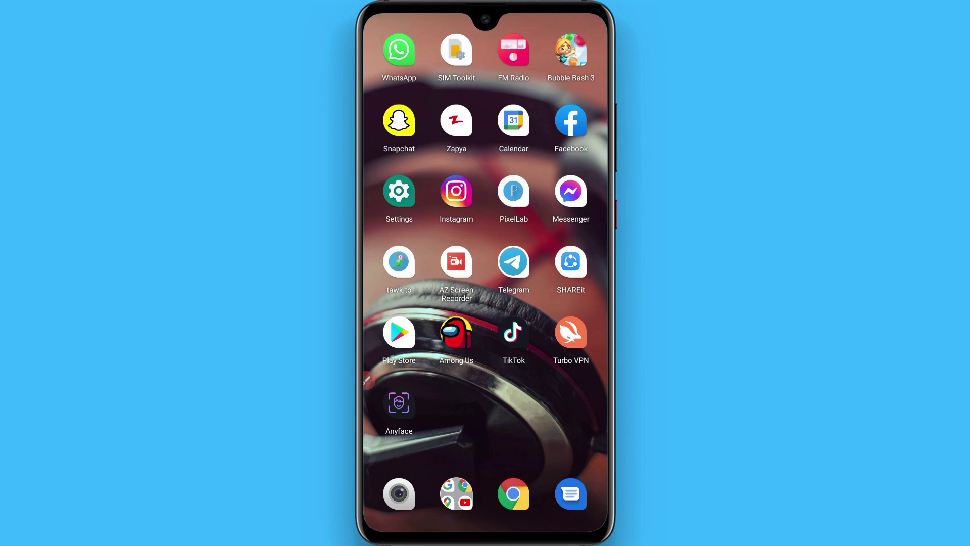
# Launch Snapchat from the Android home screen to reach its camera.
pyautogui.click(399, 121)
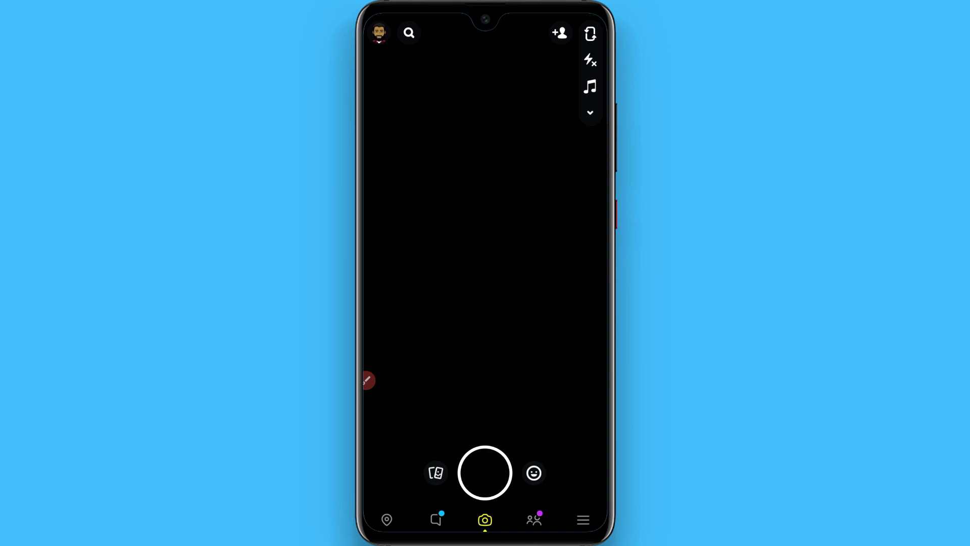
# Capture a blank black snap to use for the mention caption.
pyautogui.click(485, 473)
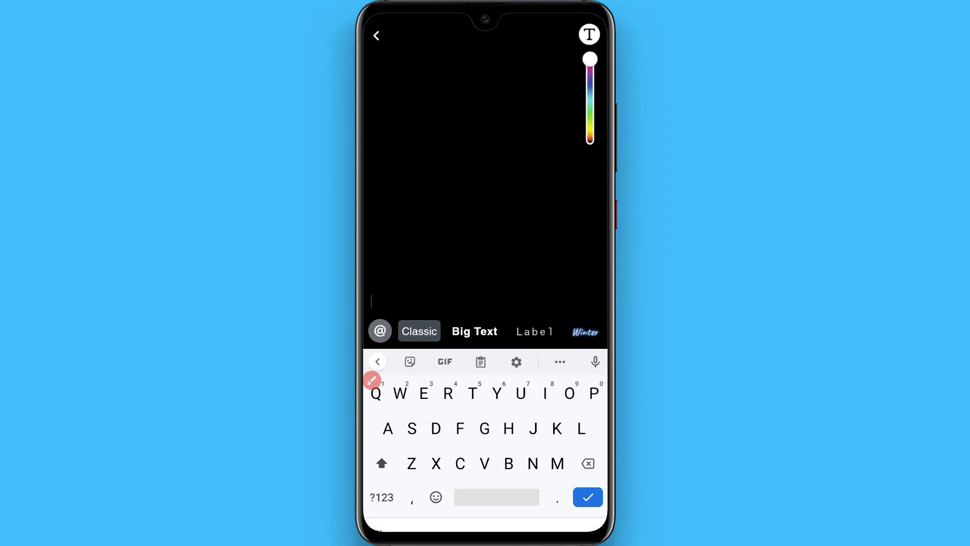
pyautogui.write('@')
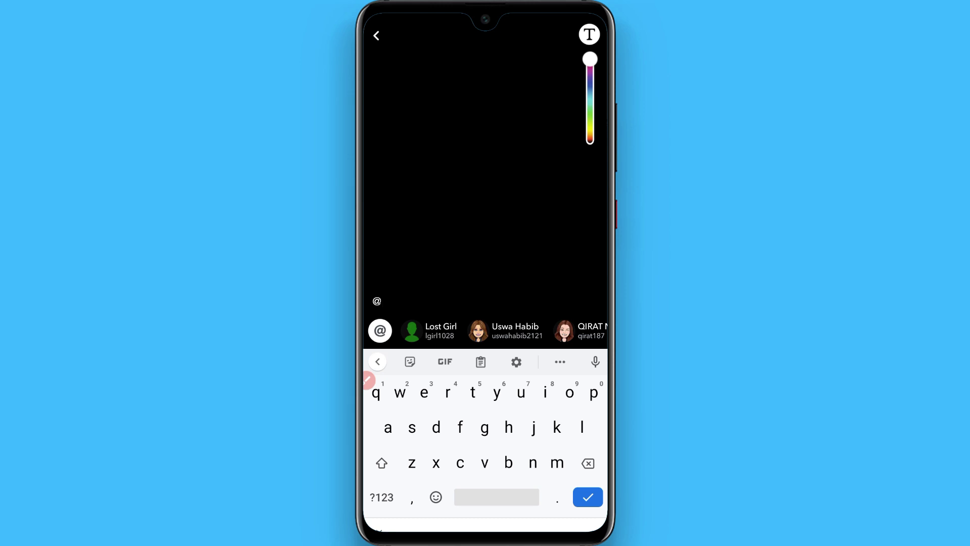
pyautogui.click(506, 330)
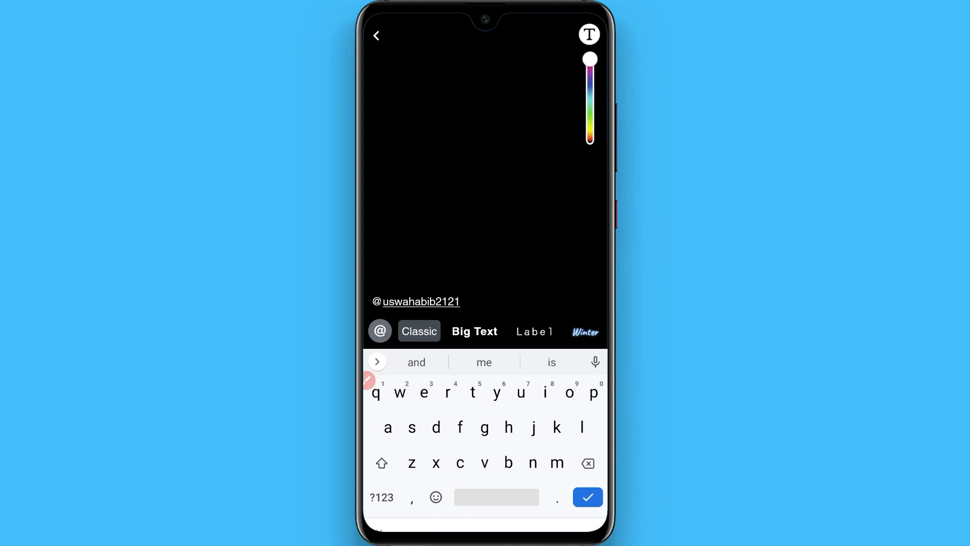
pyautogui.click(587, 497)
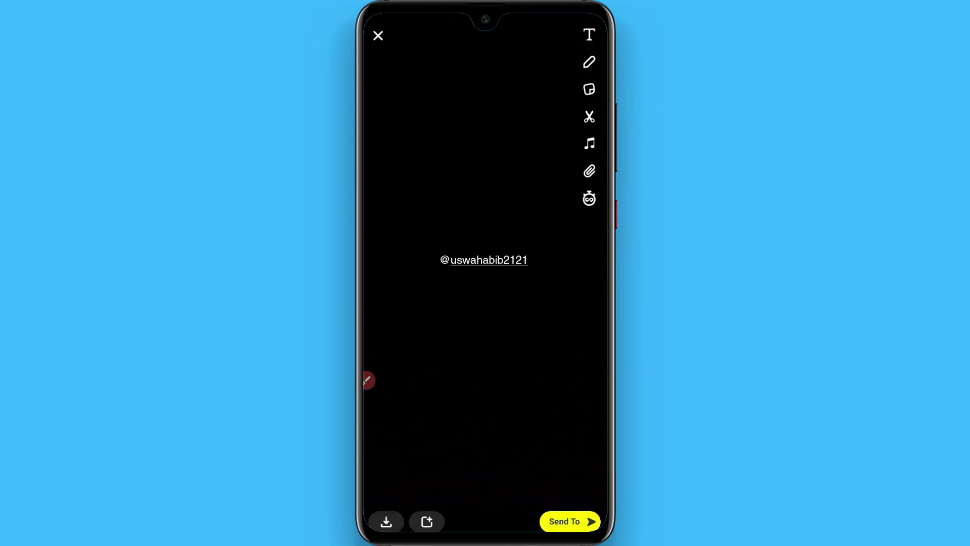